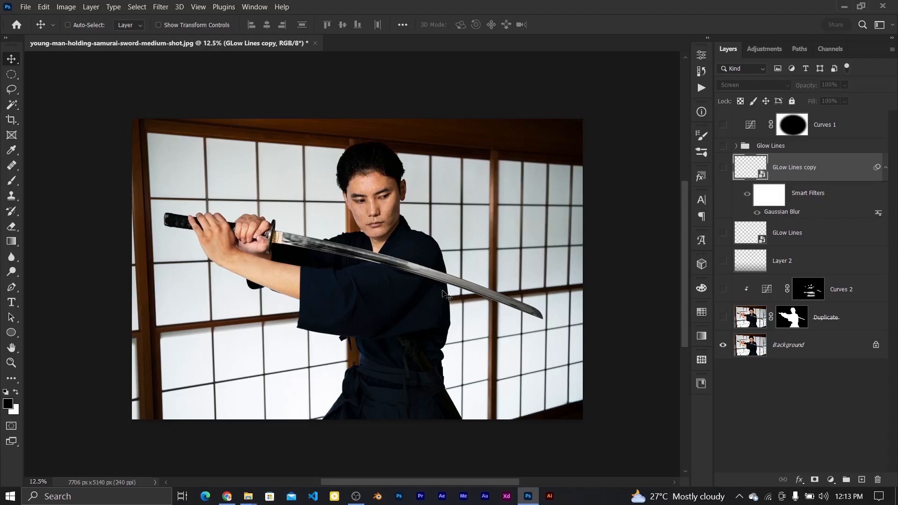
Switch to the Desktop folder in File Explorer, locate the Rays of Light.abr brush file, and return to Photoshop.
mouse_move(250, 498)
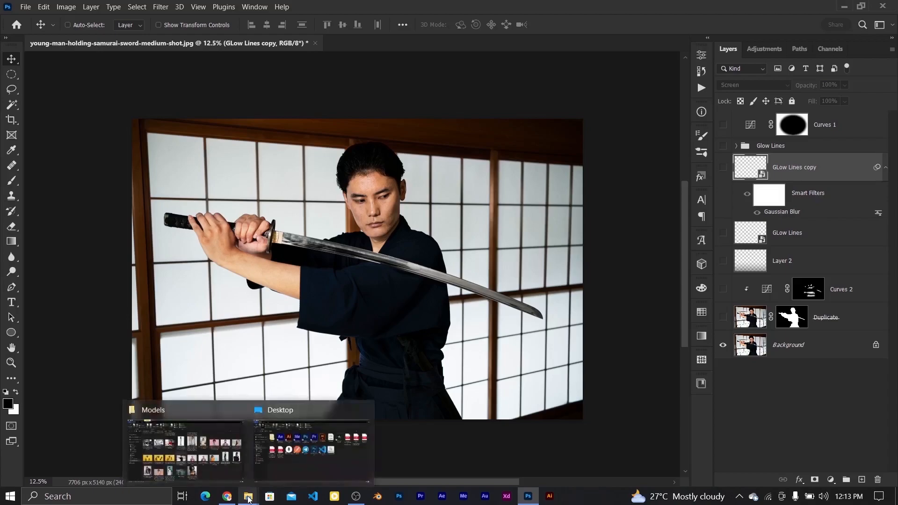
left_click(297, 453)
left_click(470, 234)
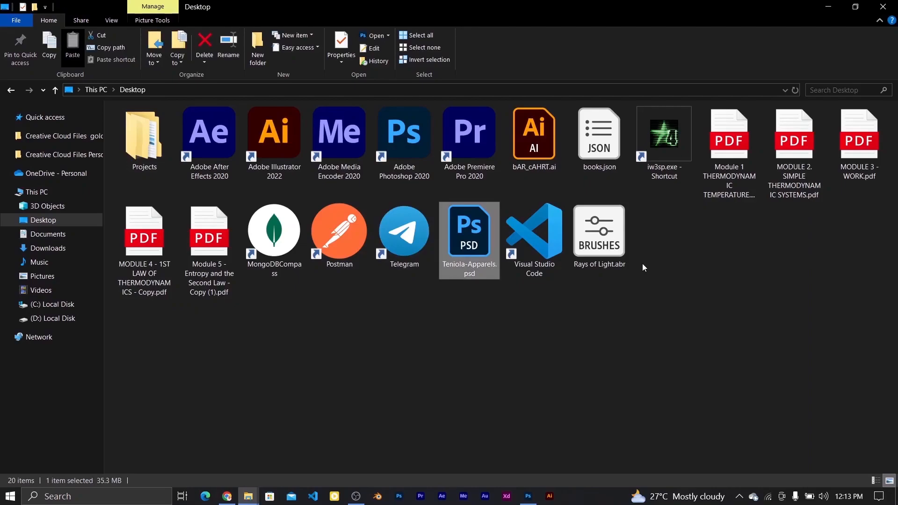
left_click(615, 249)
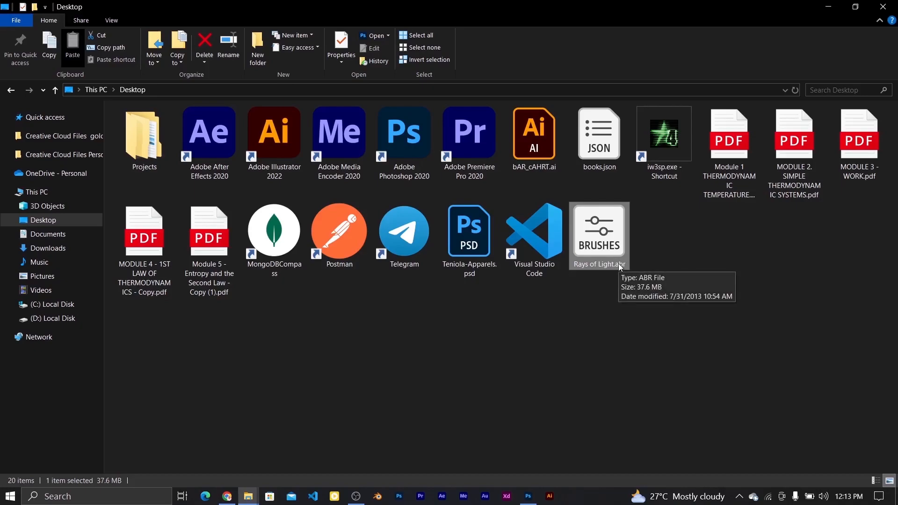
left_click(594, 295)
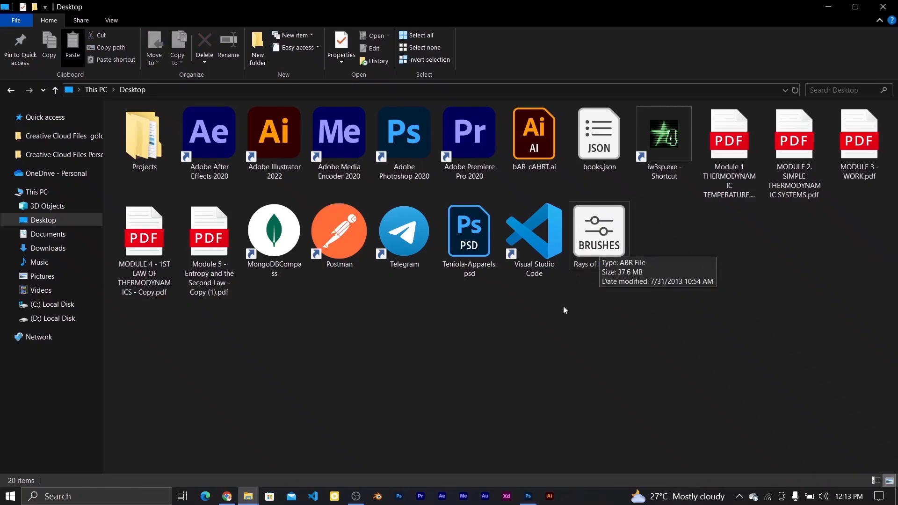
left_click(527, 497)
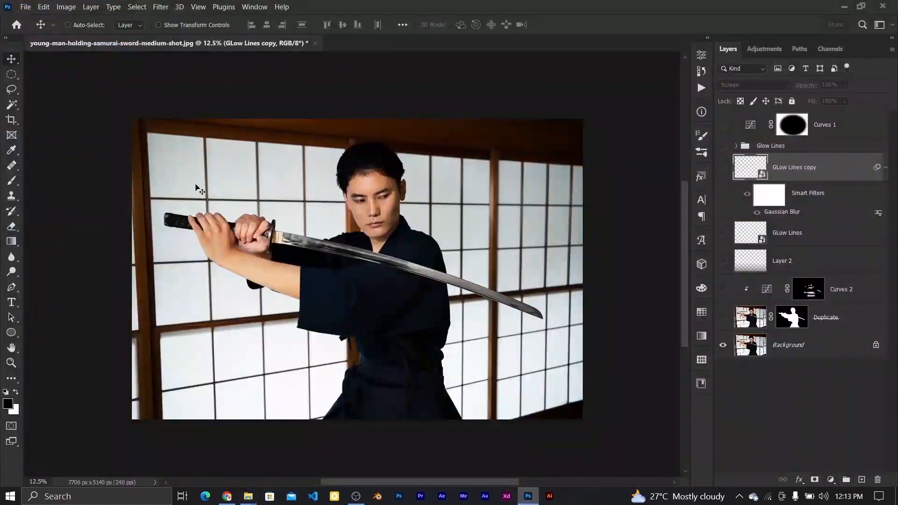
Activate the Brush tool and import the Rays of Light.abr brush set from the Desktop folder.
left_click(12, 182)
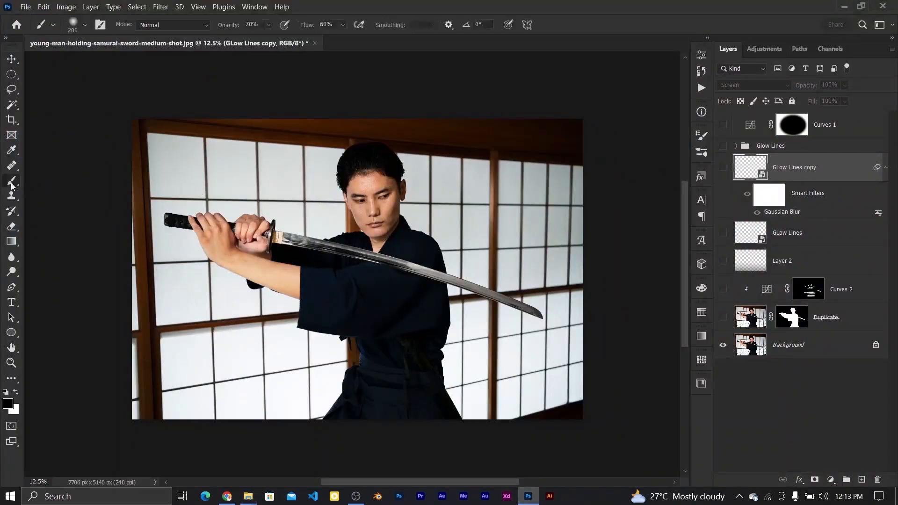
left_click(85, 26)
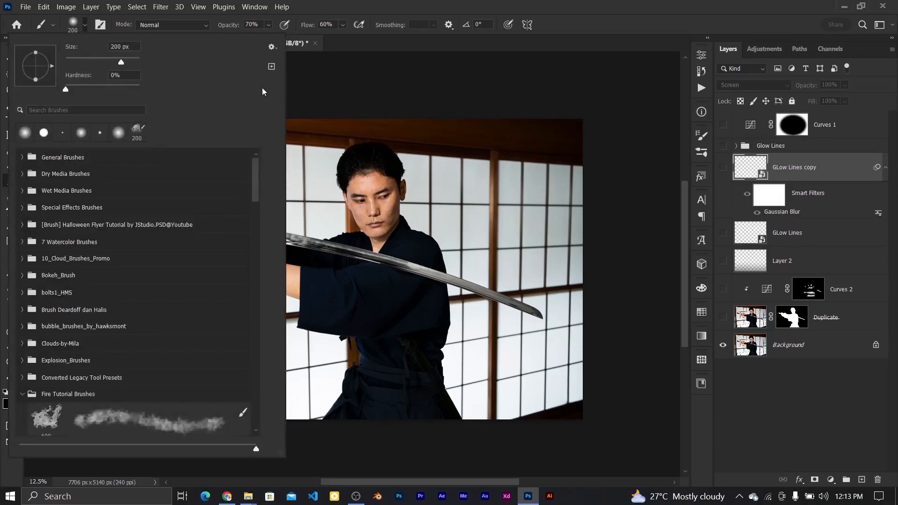
left_click(273, 49)
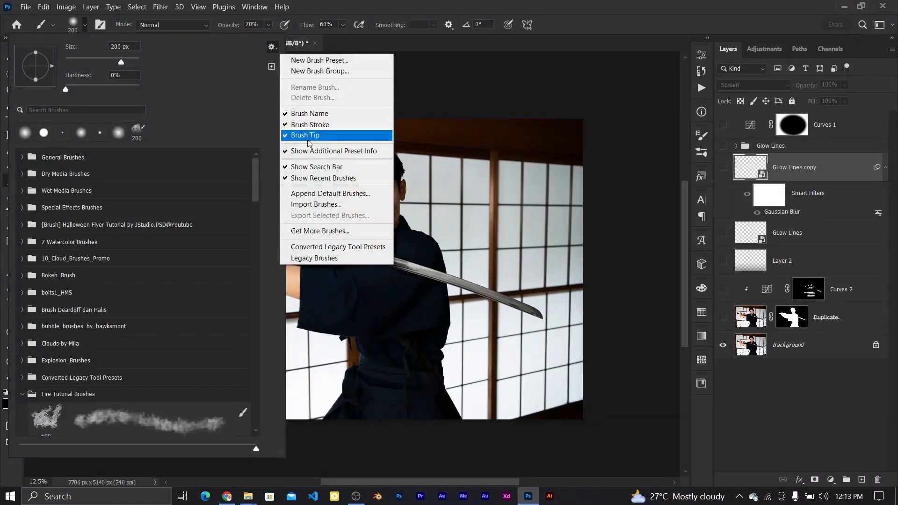
left_click(313, 203)
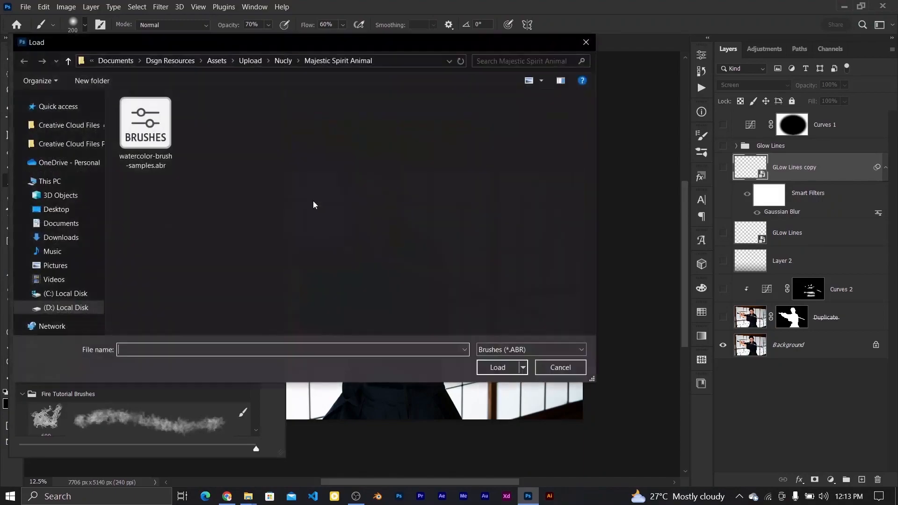
left_click(75, 210)
left_click(214, 140)
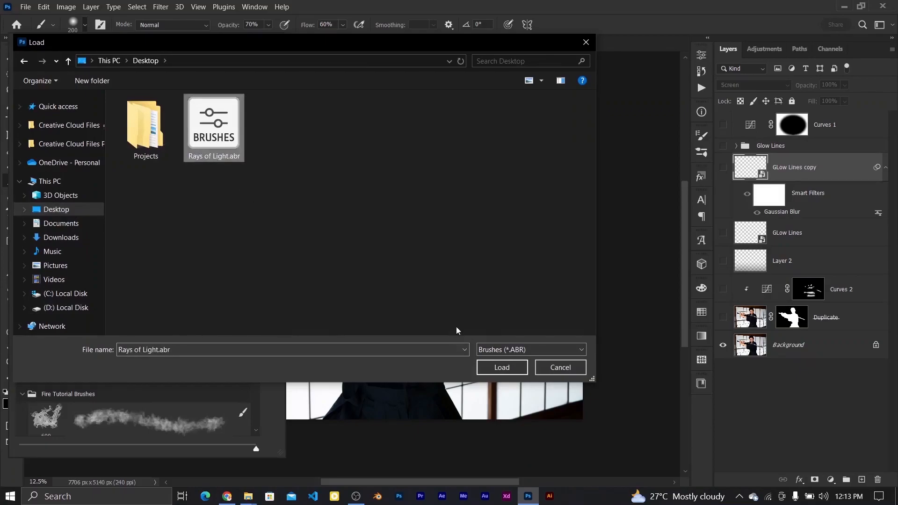
left_click(515, 367)
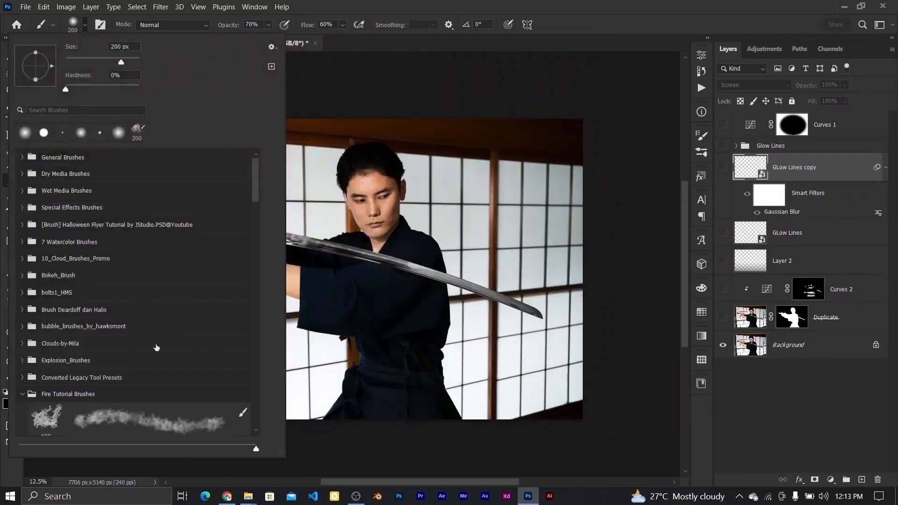
Collapse the expanded Fire Tutorial, Grunge_ila and Nucly Sample brush groups and choose brush 3 from the Rays of Light 2 group.
left_click(22, 394)
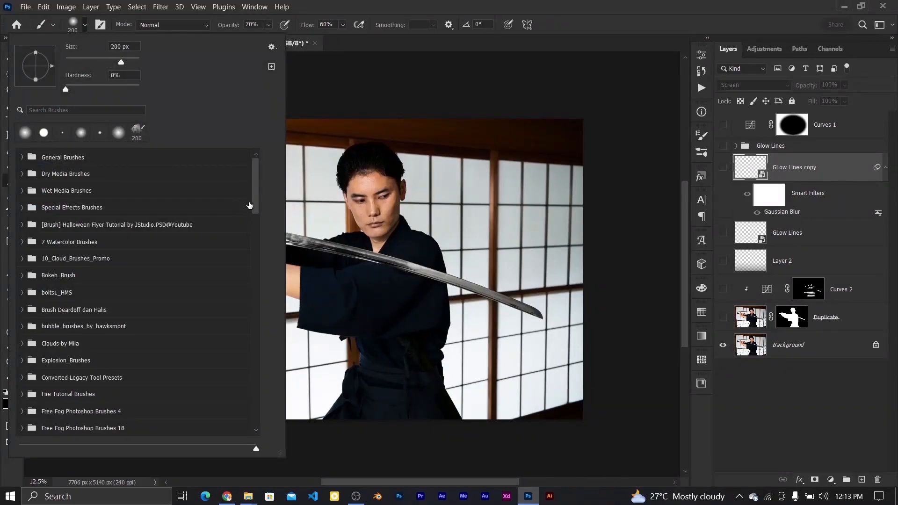
left_click_drag(254, 203, 257, 259)
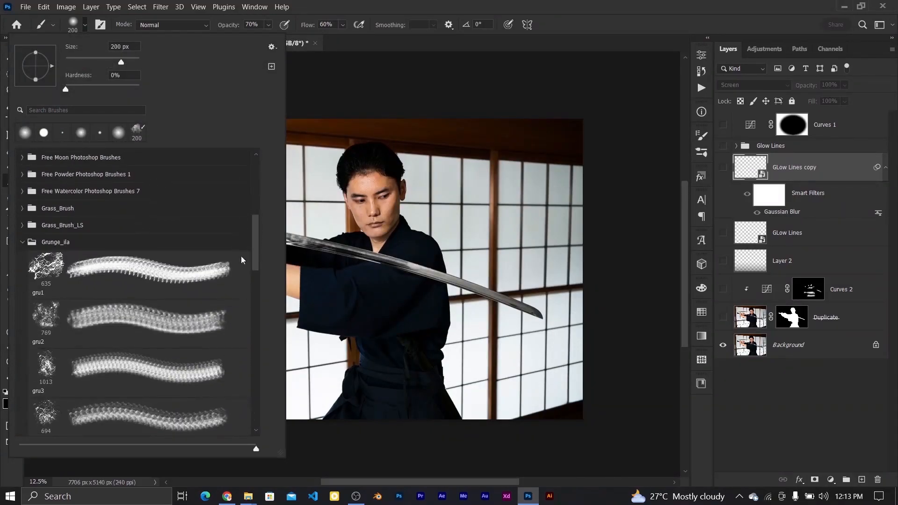
left_click(22, 244)
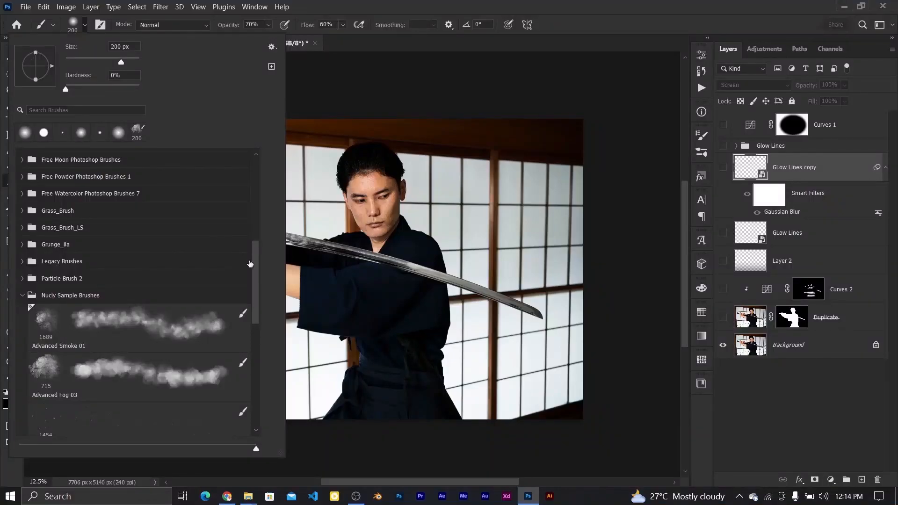
left_click(19, 295)
left_click_drag(255, 294, 258, 369)
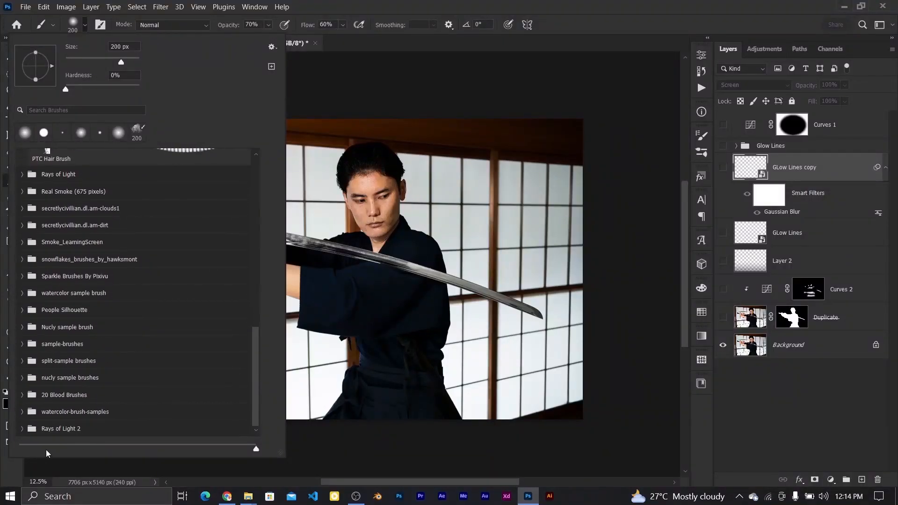
left_click(20, 430)
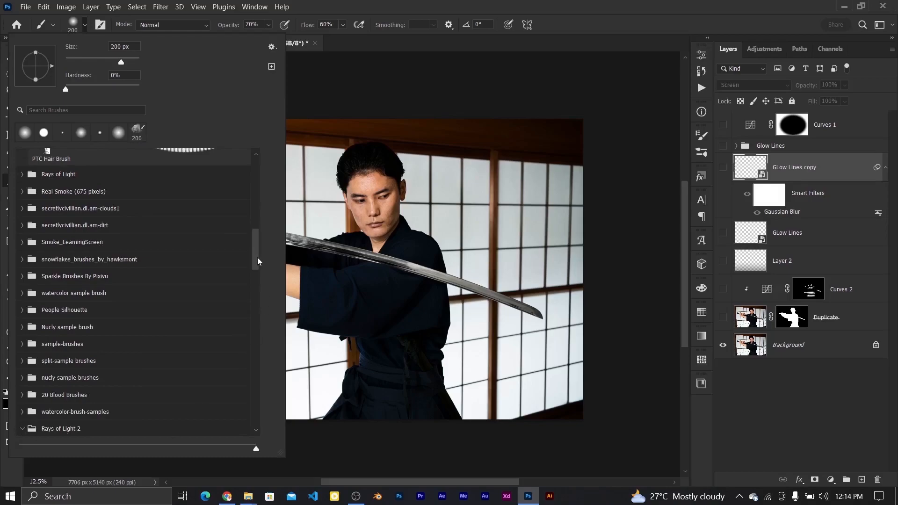
scroll(167, 315, "down", 10)
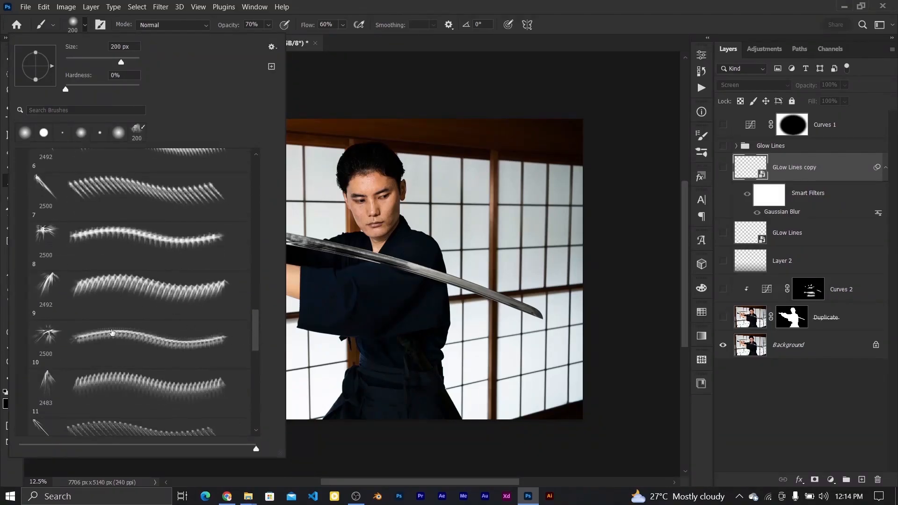
left_click_drag(254, 333, 255, 278)
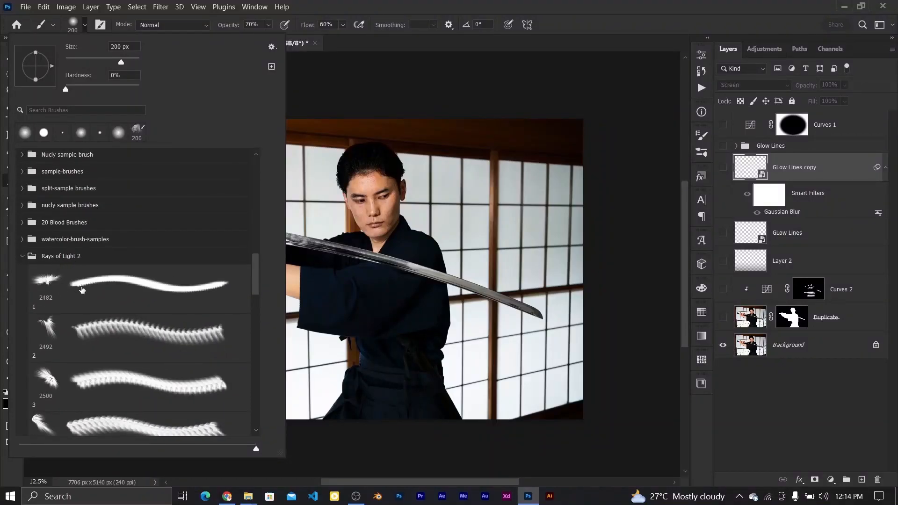
left_click(112, 384)
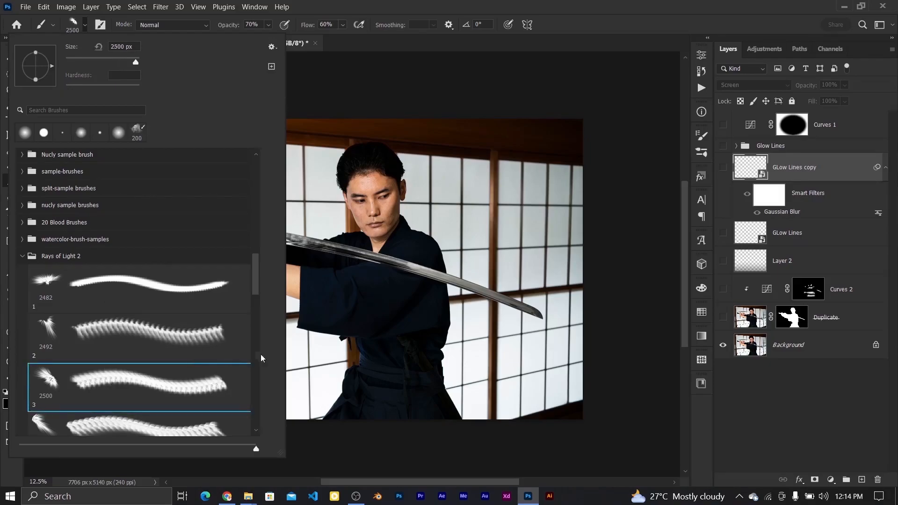
left_click(620, 4)
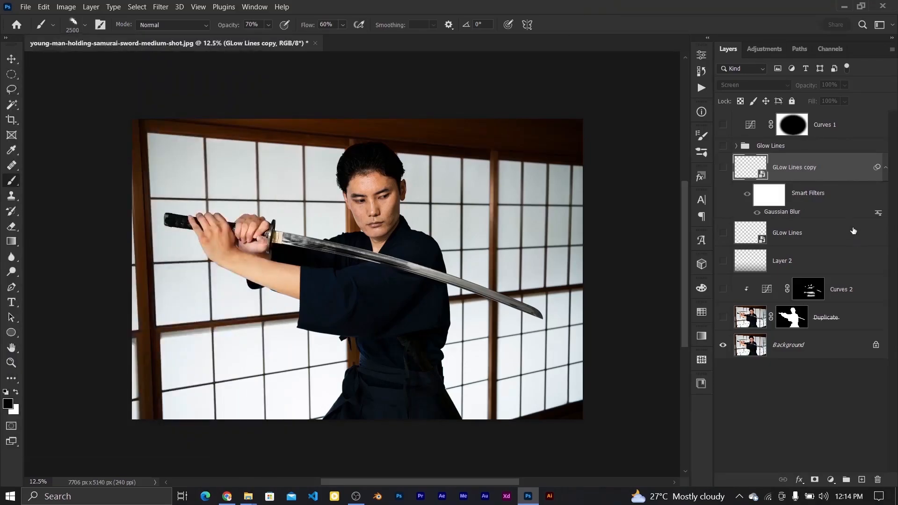
Add a new empty layer directly above the Background layer and set the foreground color to red.
left_click(753, 347)
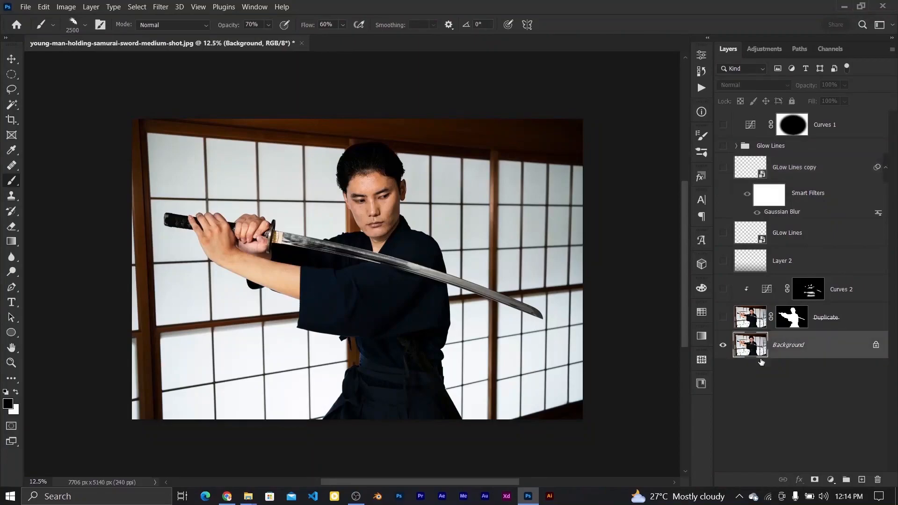
left_click(860, 480)
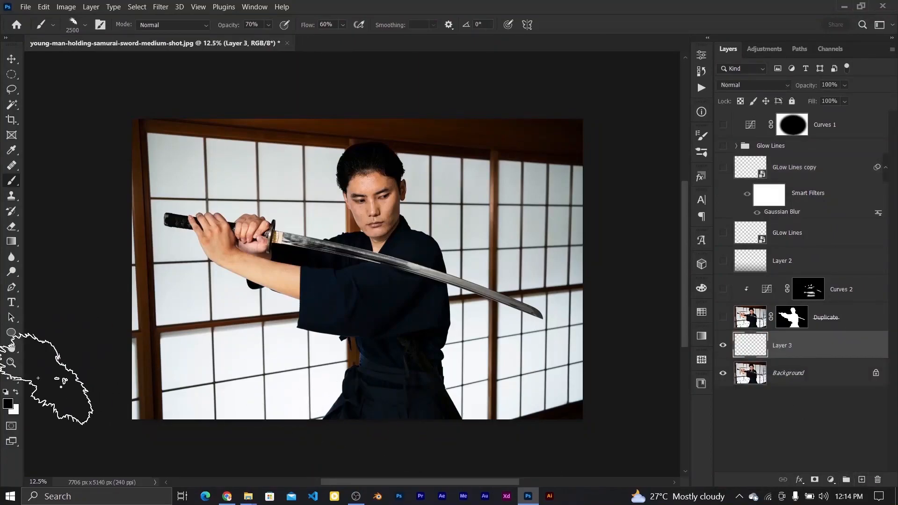
left_click(8, 403)
left_click(701, 203)
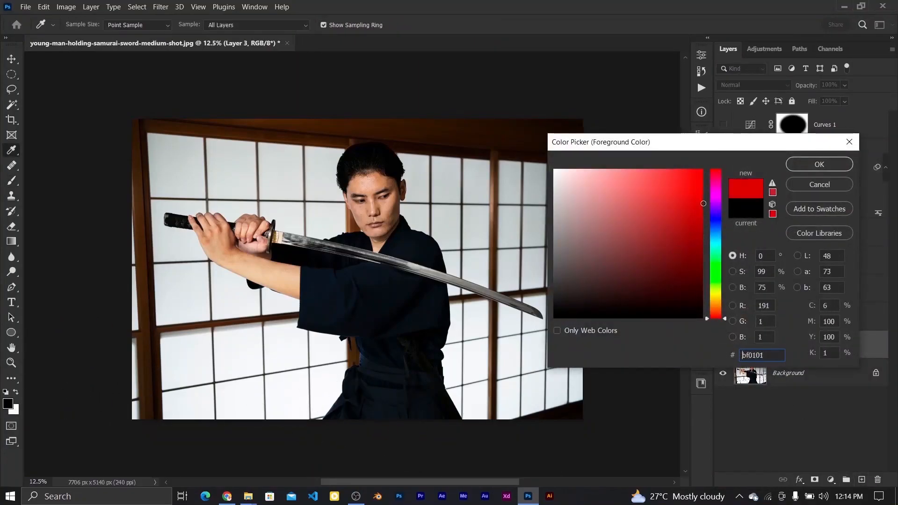
left_click(810, 165)
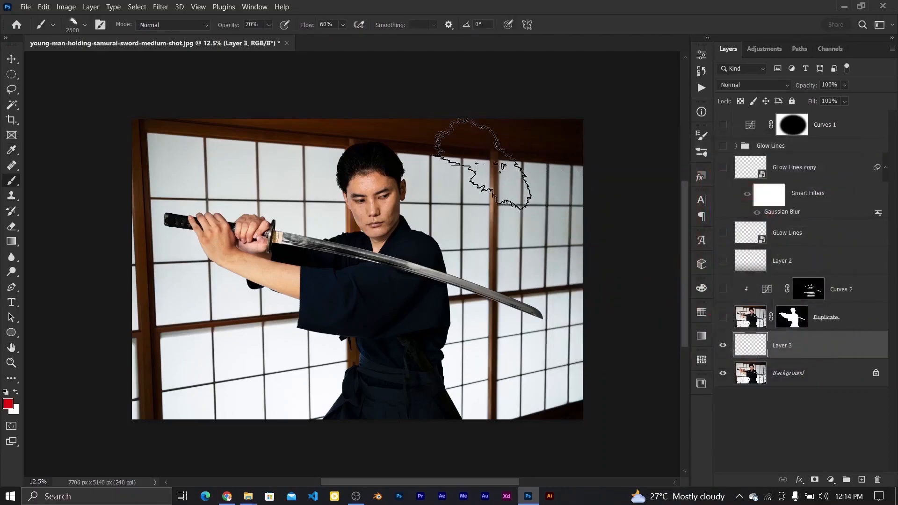
Enlarge the brush to 5000 px and stamp one red light-ray burst on the wall beside the man's head.
key("bracketright")
key("bracketright")
key("bracketright")
key("bracketright")
key("bracketright")
key("bracketright")
key("bracketright")
key("bracketright")
key("bracketright")
key("bracketright")
key("bracketright")
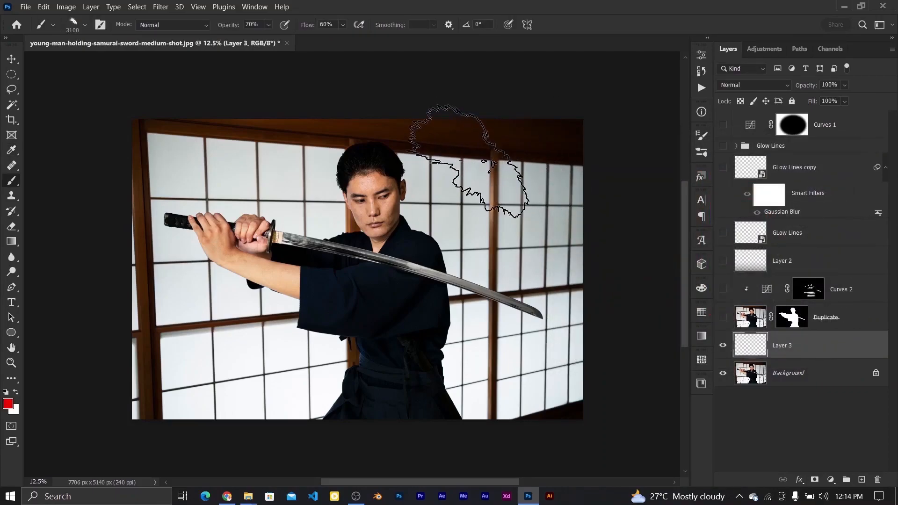
key("bracketright")
key("bracketright")
key("bracketright")
key("bracketright")
key("bracketright")
key("bracketright")
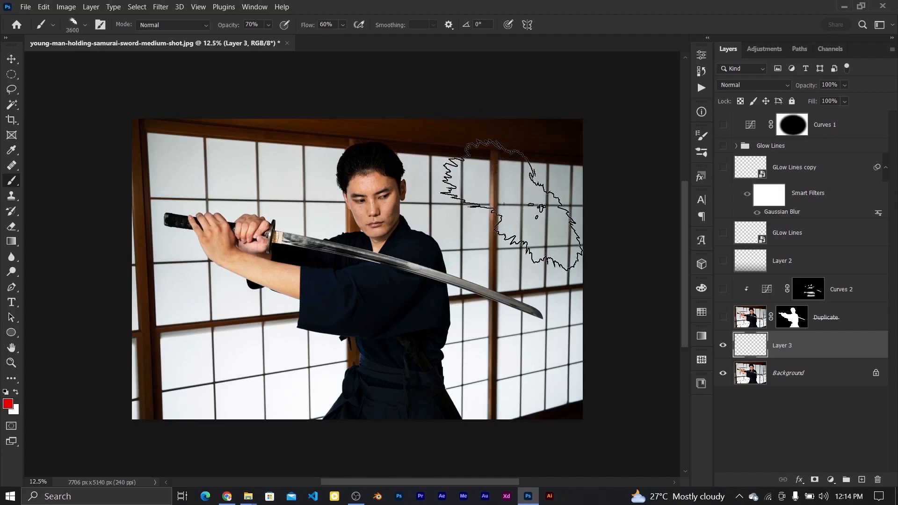
key("bracketright")
key("bracketright")
key("bracketright")
key("bracketright")
key("bracketright")
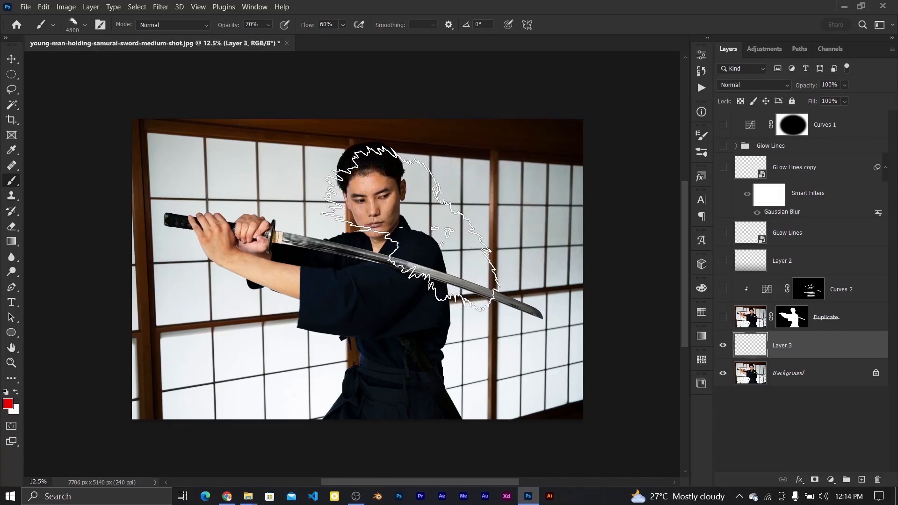
key("bracketleft")
key("bracketleft")
key("bracketleft")
key("bracketleft")
key("bracketleft")
key("bracketleft")
key("bracketleft")
key("bracketleft")
key("bracketleft")
key("bracketright")
key("bracketright")
key("bracketright")
key("bracketright")
key("bracketright")
key("bracketright")
key("bracketright")
key("bracketright")
key("bracketright")
key("bracketright")
key("bracketright")
key("bracketright")
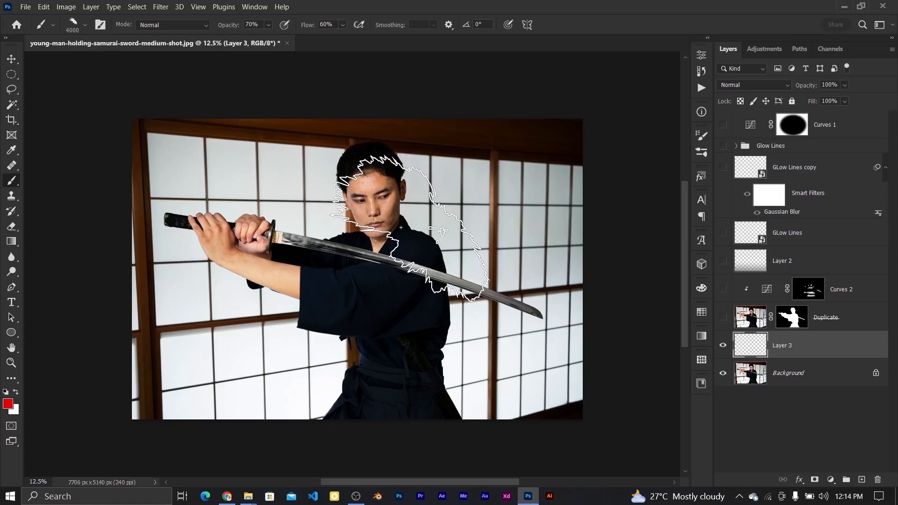
left_click(504, 211)
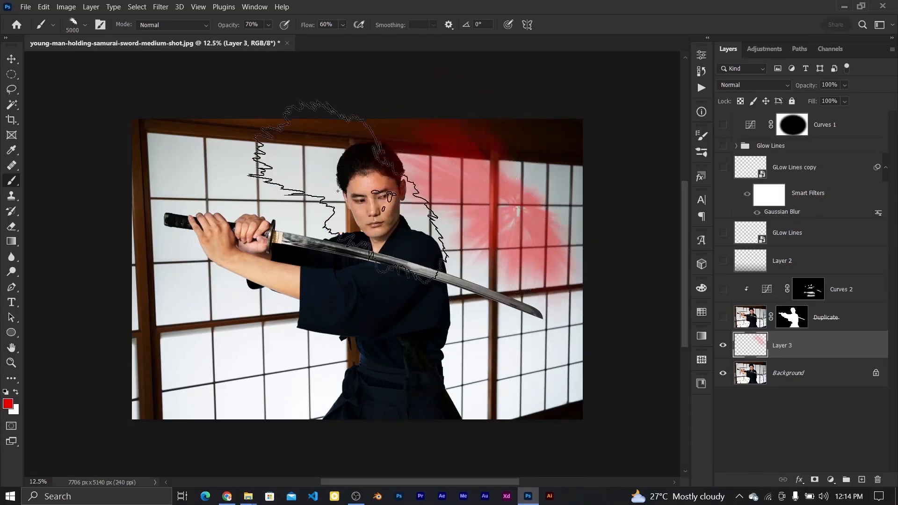
Reactivate the Brush tool and collapse the Rays of Light 2 group in the brush presets.
left_click(12, 60)
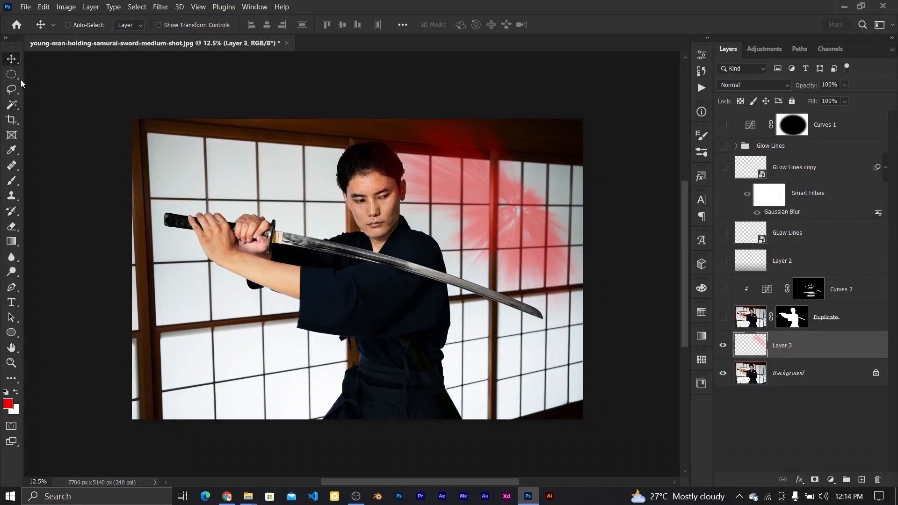
left_click(11, 181)
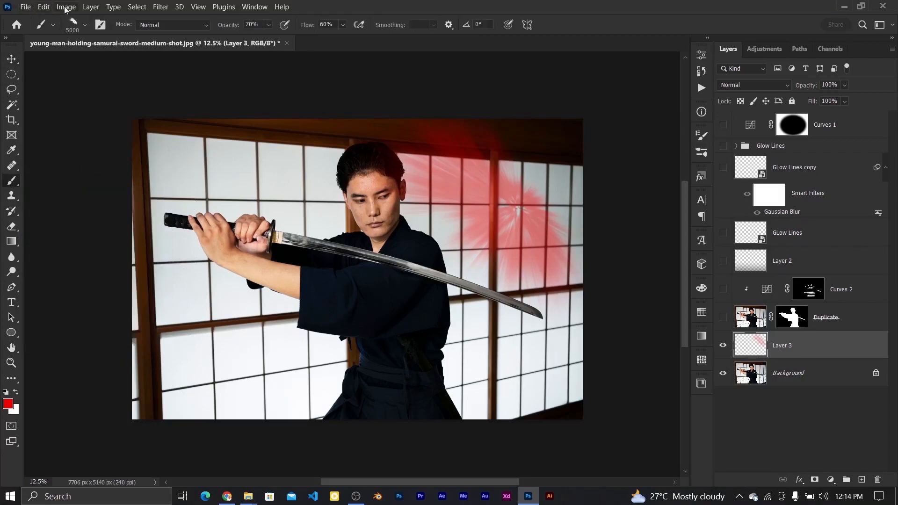
left_click(86, 25)
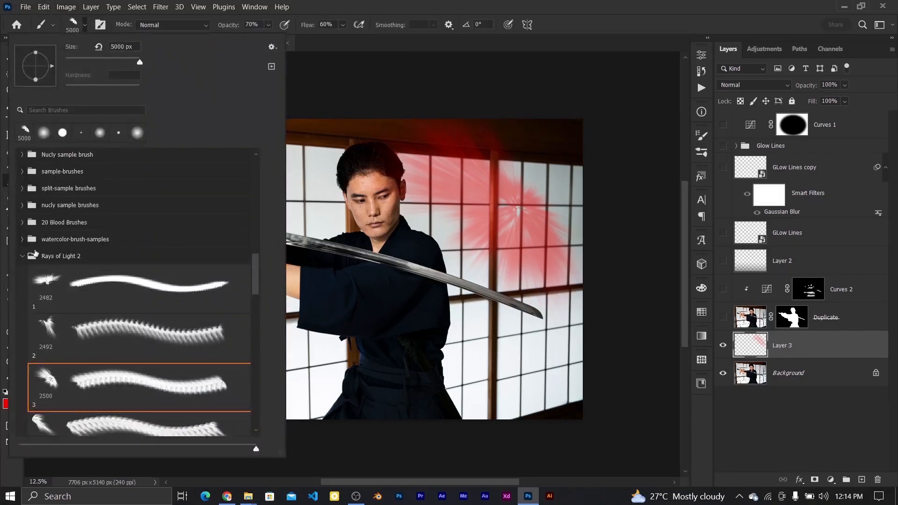
left_click(23, 256)
mouse_move(256, 349)
left_mouse_down()
mouse_move(258, 204)
mouse_move(257, 359)
left_mouse_up()
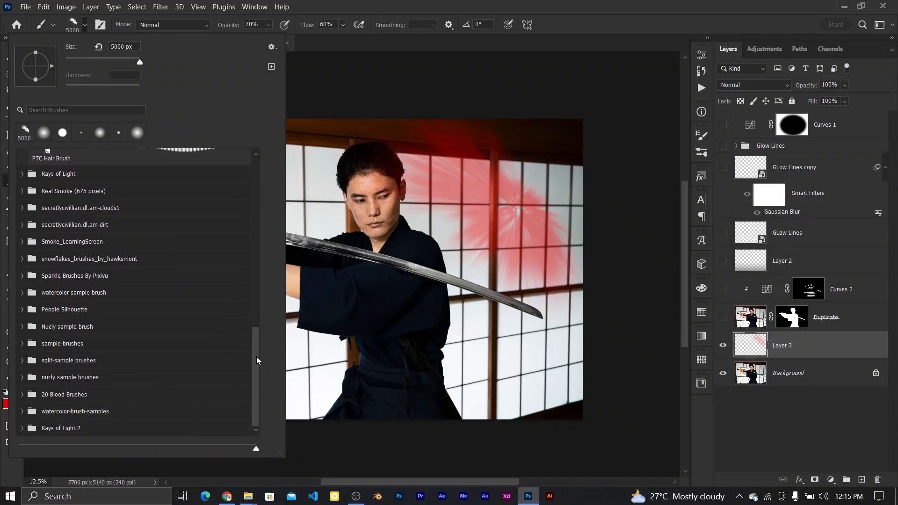
Expand the Free Moon Photoshop Brushes group and choose the Moon 4 brush.
scroll(135, 241, "up", 10)
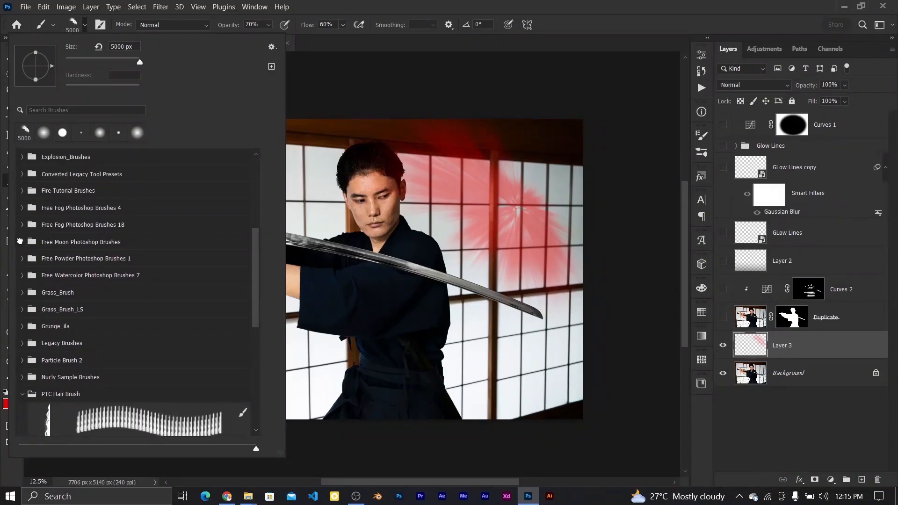
left_click(22, 242)
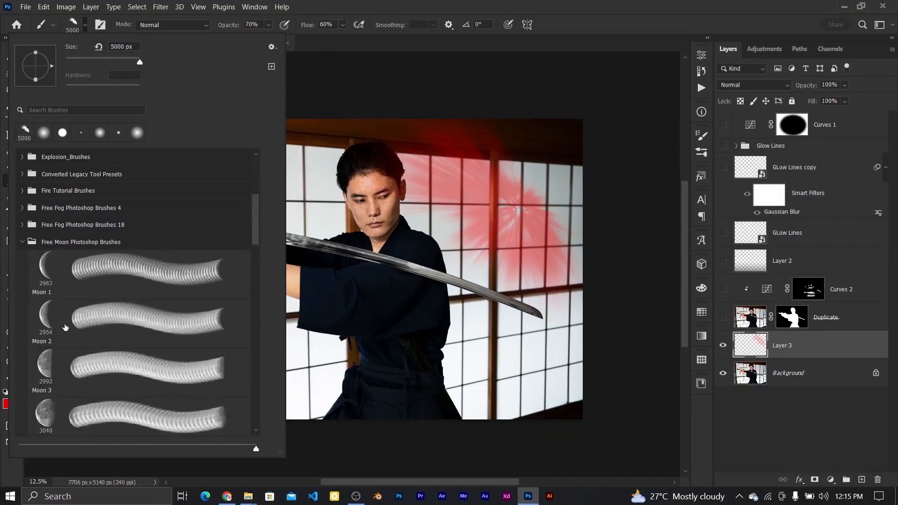
left_click(45, 423)
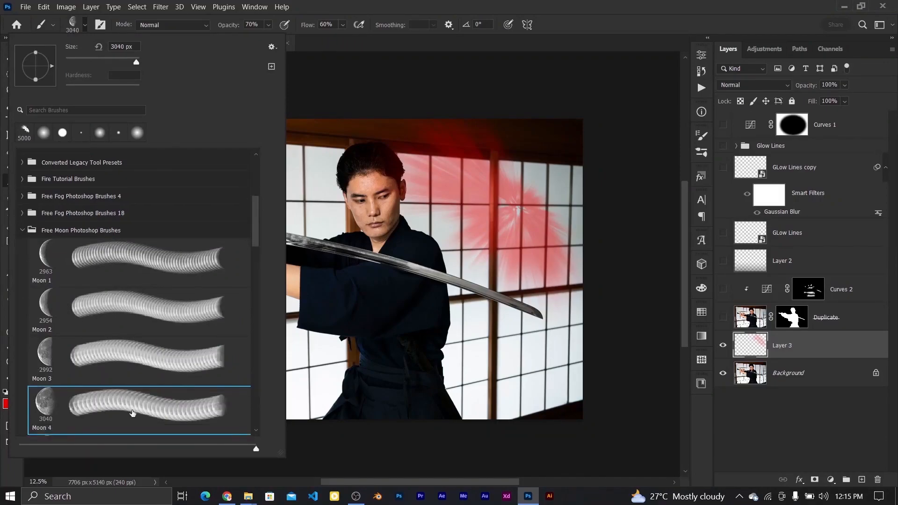
left_click_drag(255, 227, 255, 249)
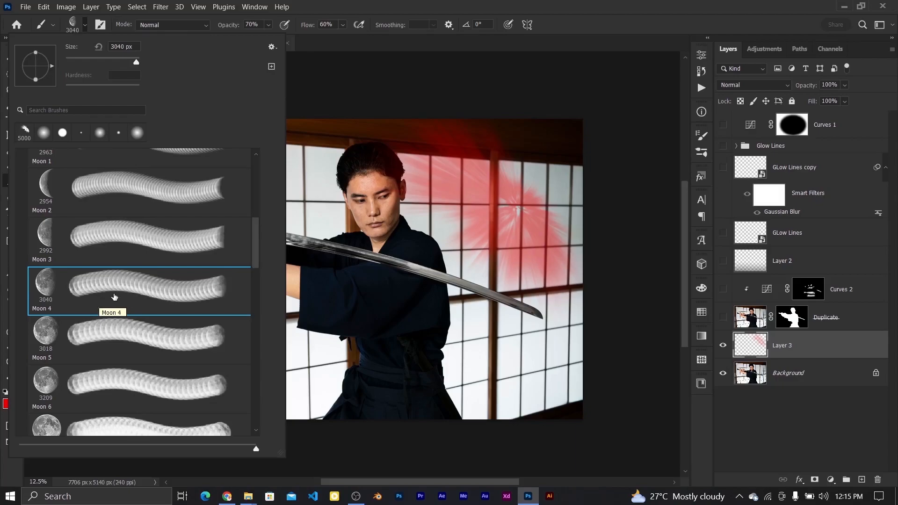
Export the selected Moon 4 brush to the Desktop folder as Moon 3040 in ABR format, then activate the Move tool.
left_click(276, 46)
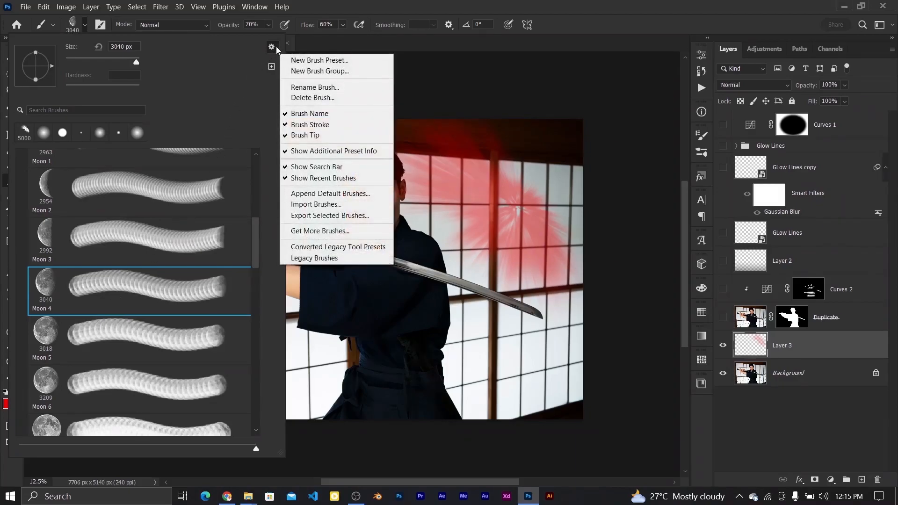
left_click(310, 214)
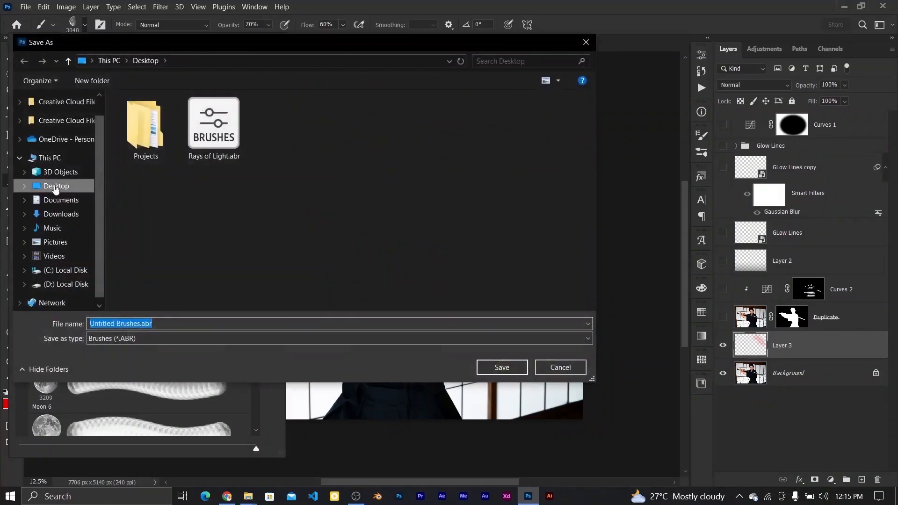
type("Moon 3040")
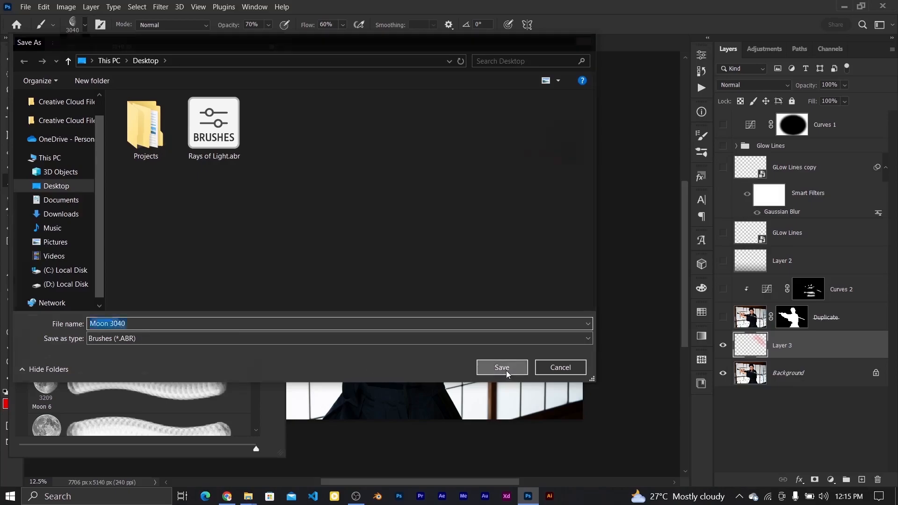
left_click(506, 371)
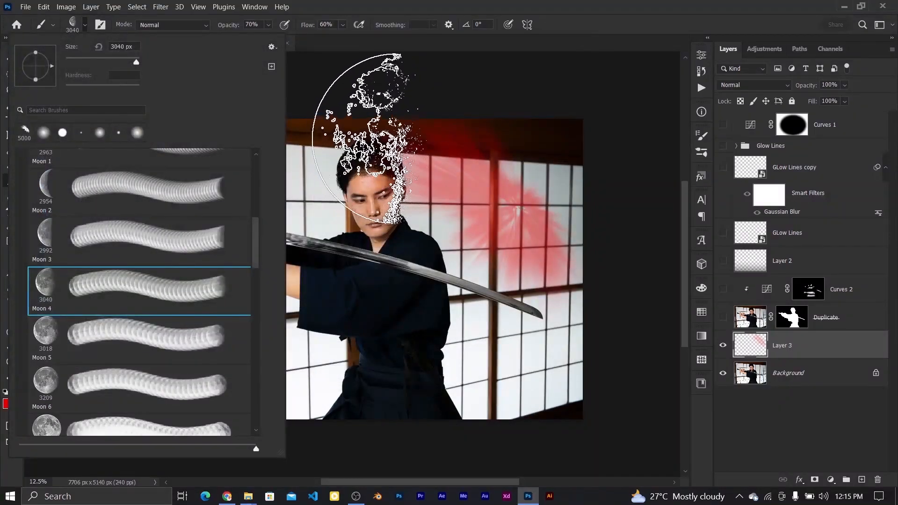
left_click(584, 15)
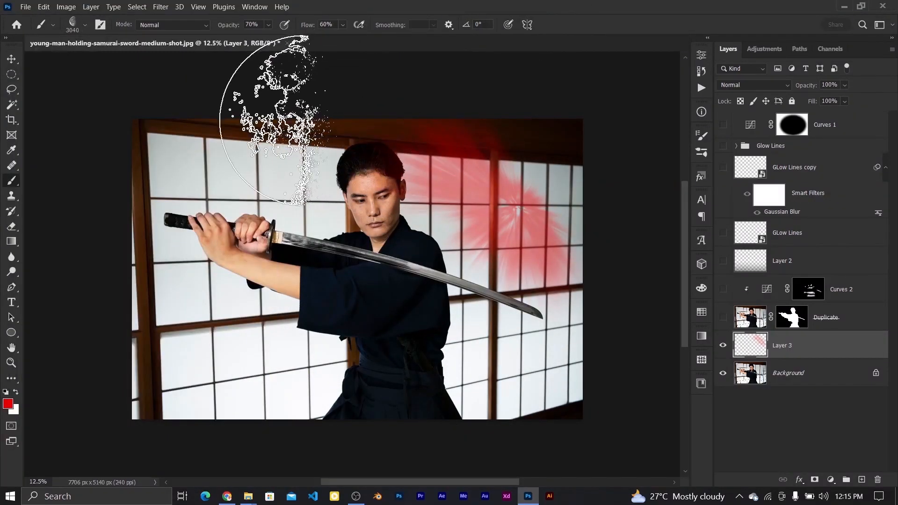
left_click(11, 59)
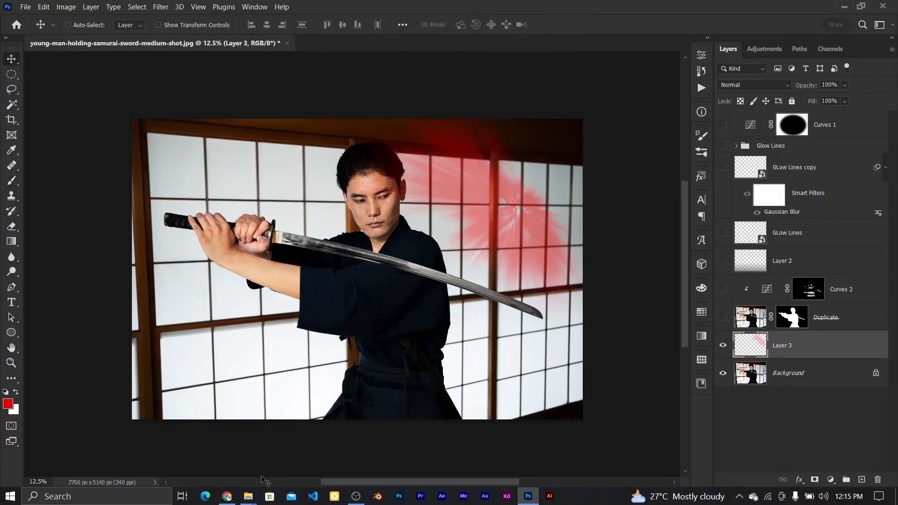
Switch to File Explorer and check the Desktop folder for the exported Moon 3040.abr file.
mouse_move(248, 496)
left_click(281, 466)
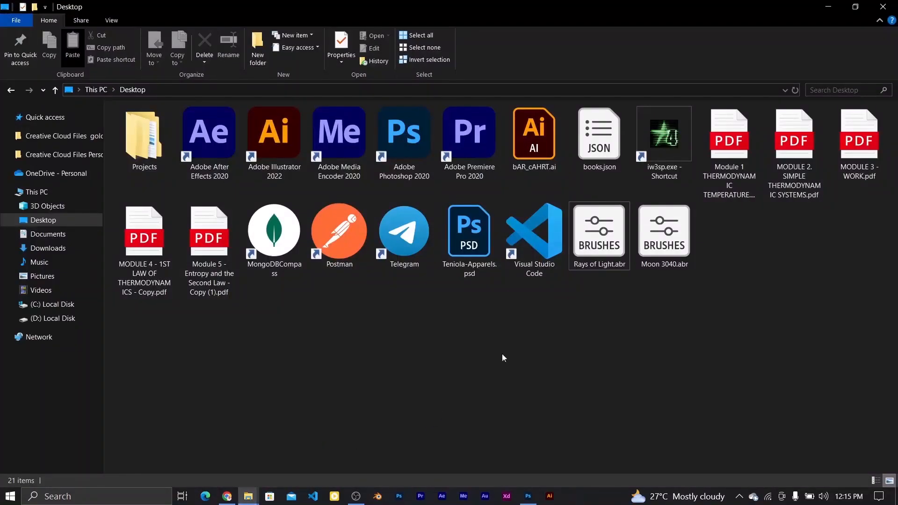
left_click(667, 249)
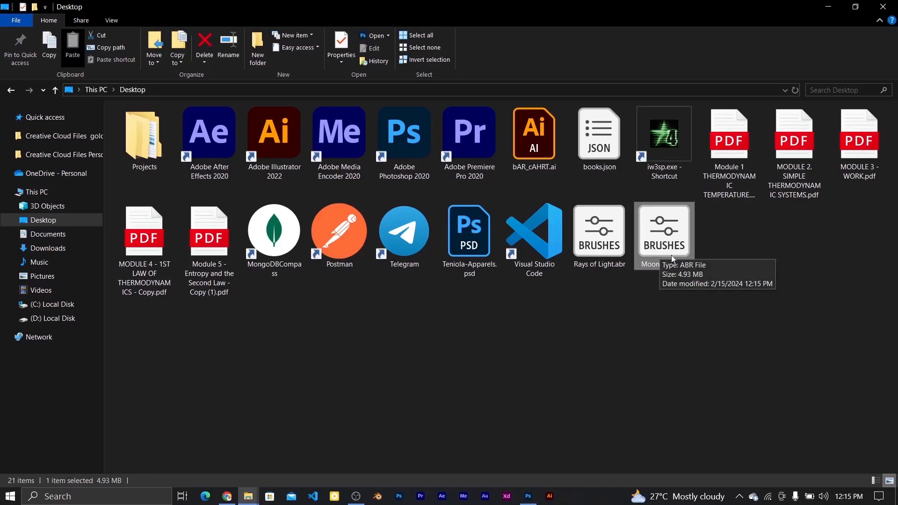
left_click(636, 310)
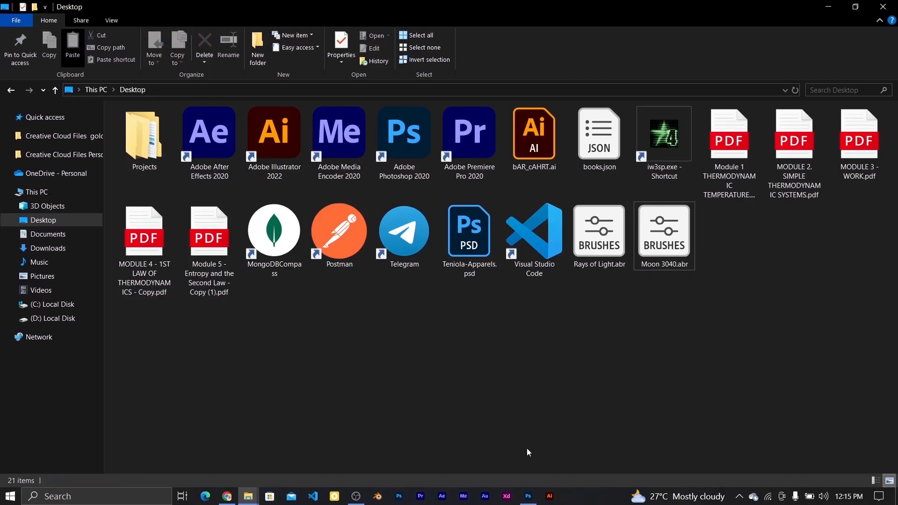